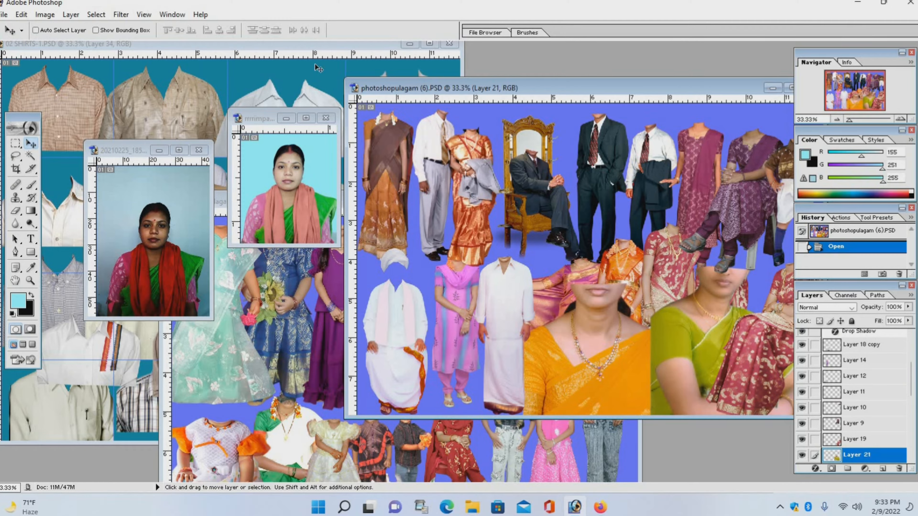
# - Clear the workspace by minimizing the two rear clothing template documents and closing the original dark portrait photo
pyautogui.click(390, 44)
pyautogui.click(411, 44)
pyautogui.click(142, 150)
pyautogui.moveTo(142, 150); pyautogui.dragTo(126, 102)
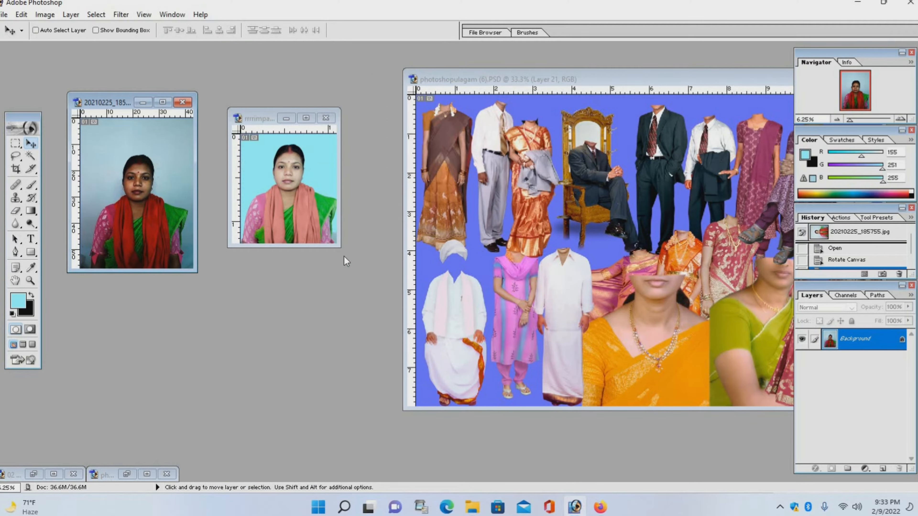
pyautogui.moveTo(340, 248); pyautogui.dragTo(376, 319)
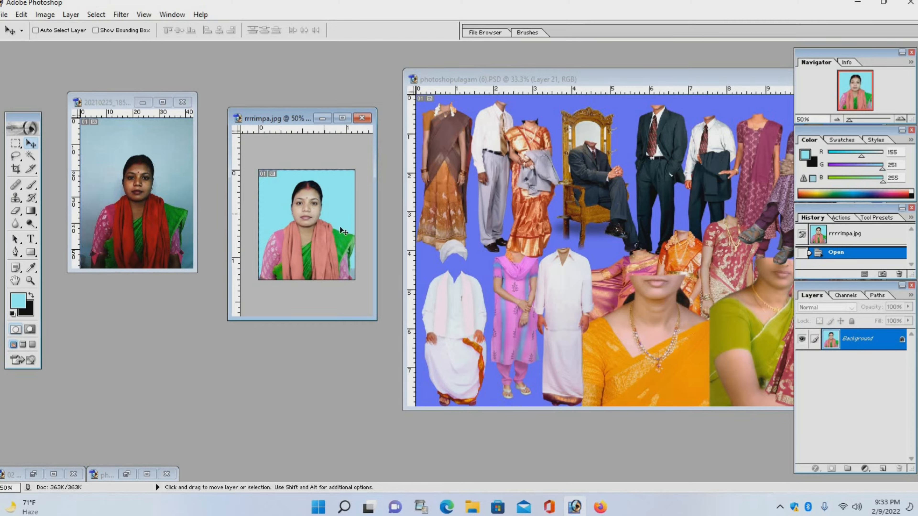
pyautogui.click(182, 103)
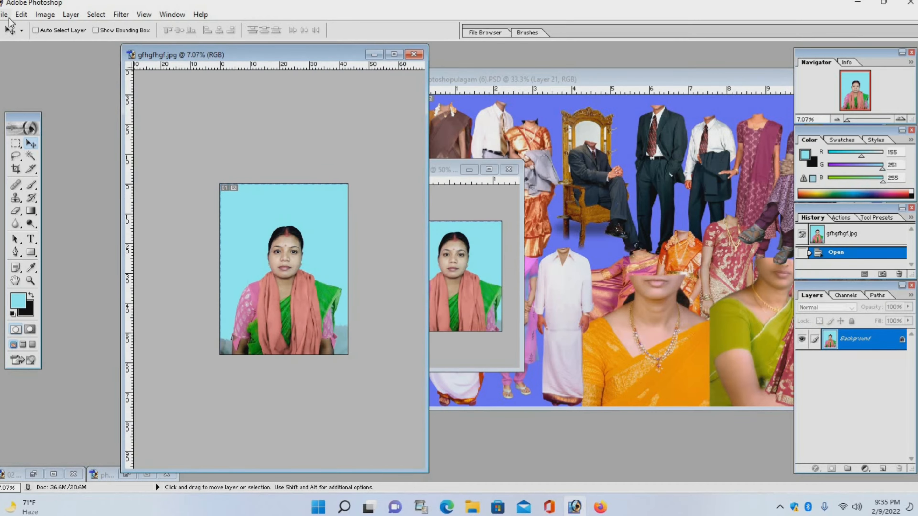
# - Create a new white RGB document with the 4 x 6 inch preset at 300 pixels/inch
pyautogui.click(4, 15)
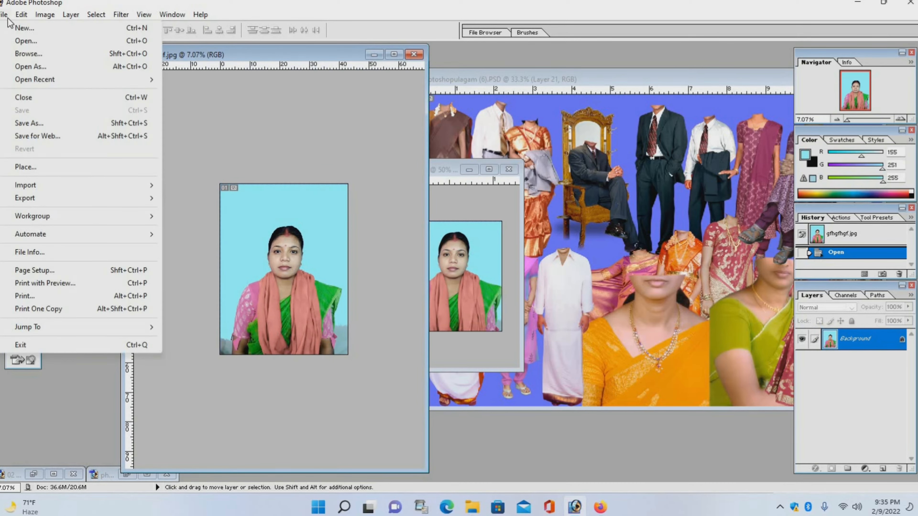
pyautogui.click(24, 28)
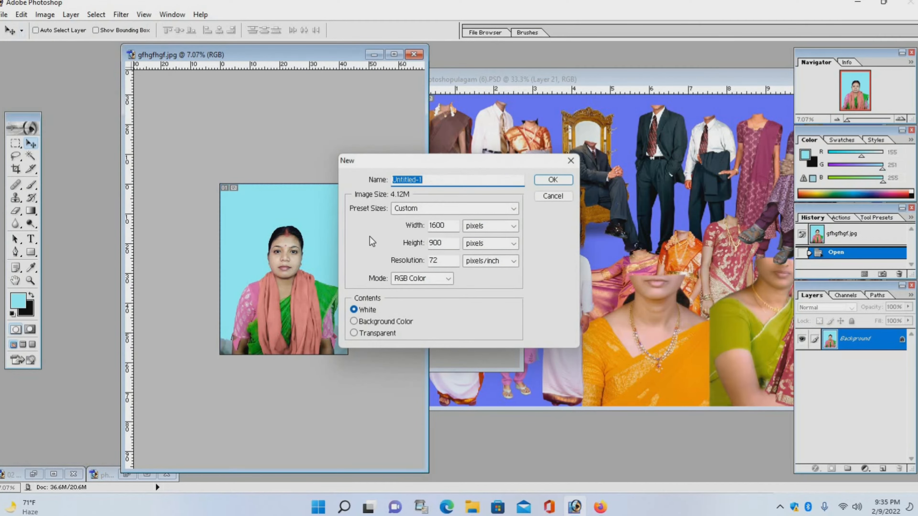
pyautogui.click(452, 209)
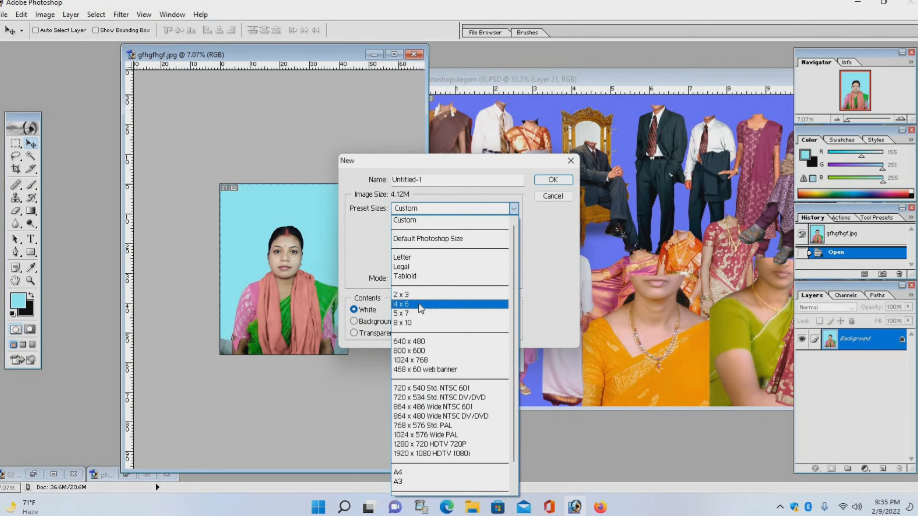
pyautogui.click(401, 304)
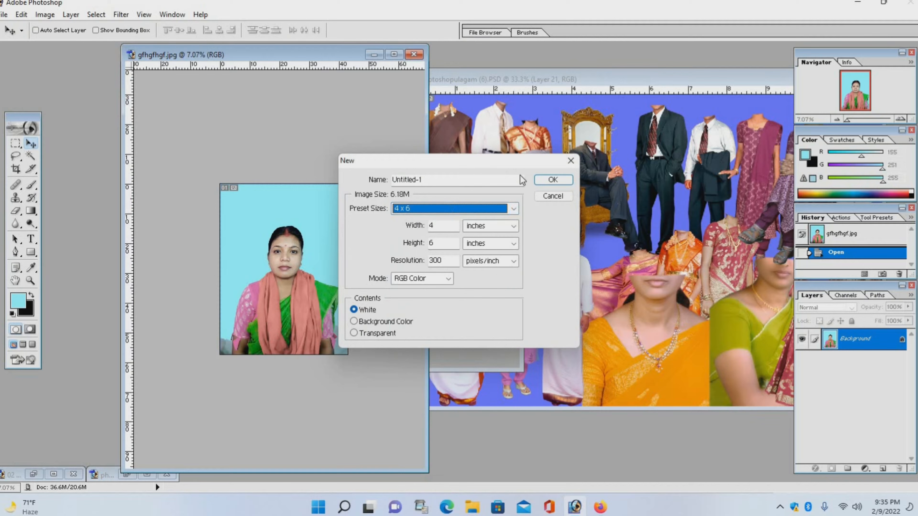
pyautogui.click(553, 180)
# - Copy the cyan-background portrait from the small source file into the new document and minimize that source file
pyautogui.moveTo(325, 53); pyautogui.dragTo(589, 76)
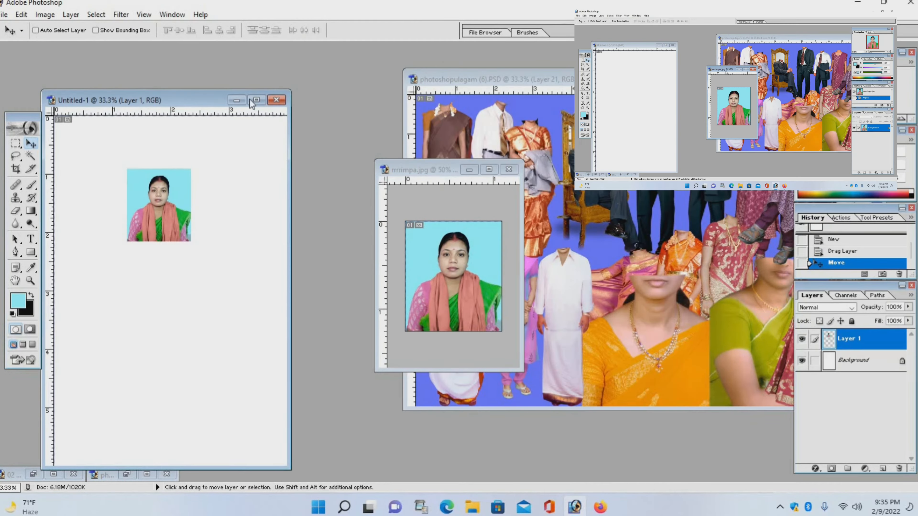
pyautogui.moveTo(250, 98); pyautogui.dragTo(337, 96)
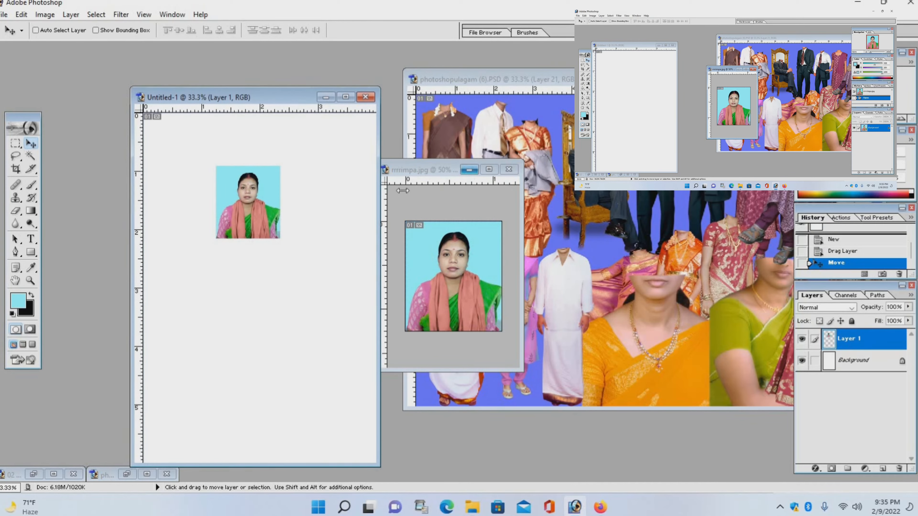
pyautogui.click(469, 169)
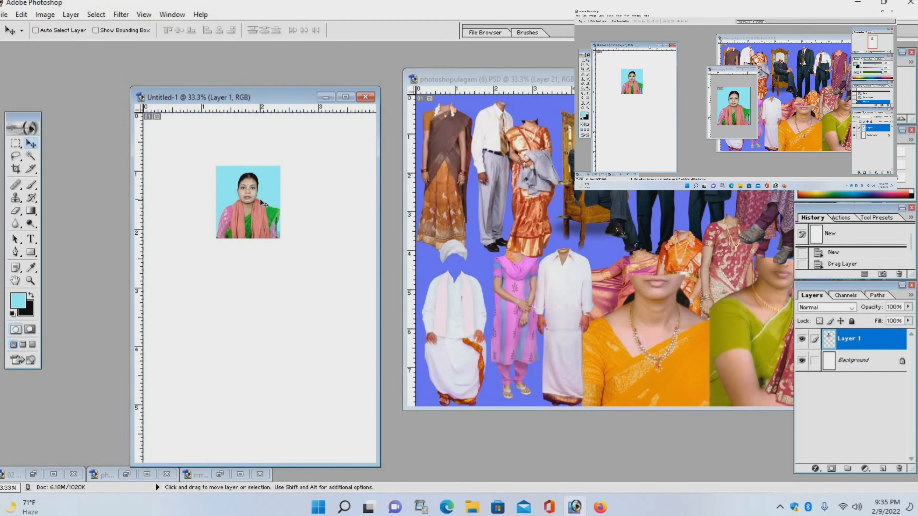
# - Scale the portrait layer up to about 2.4 by 3 inches with Free Transform and merge it down into the background
pyautogui.hotkey('ctrl', 't')
pyautogui.moveTo(248, 239); pyautogui.dragTo(247, 250)
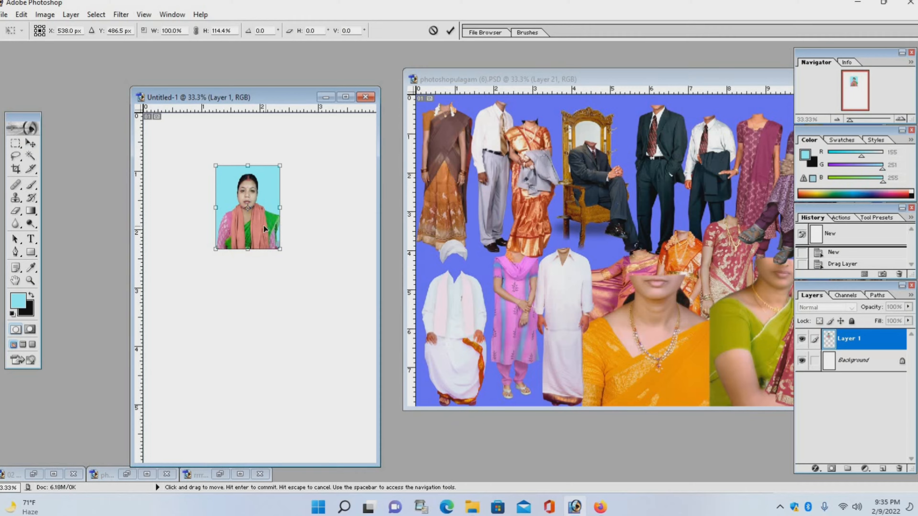
pyautogui.moveTo(248, 248); pyautogui.dragTo(355, 347)
pyautogui.press('Return')
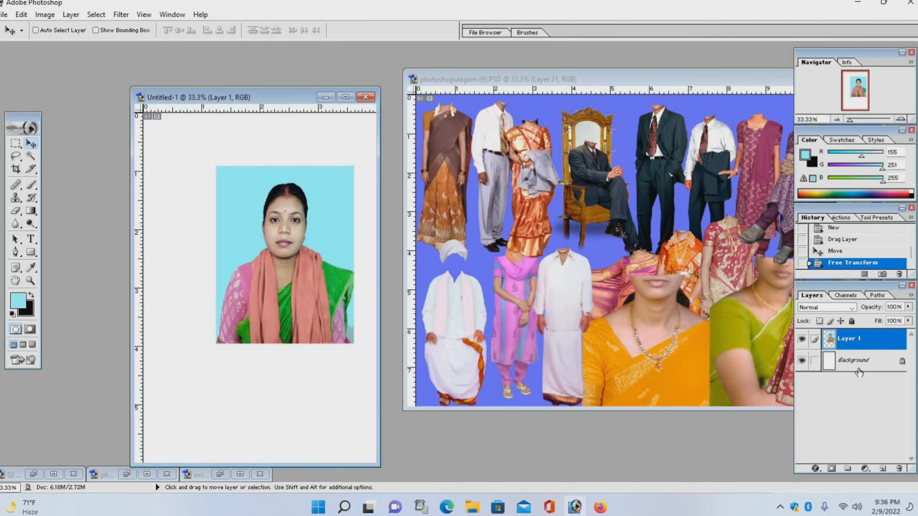
pyautogui.hotkey('ctrl', 'e')
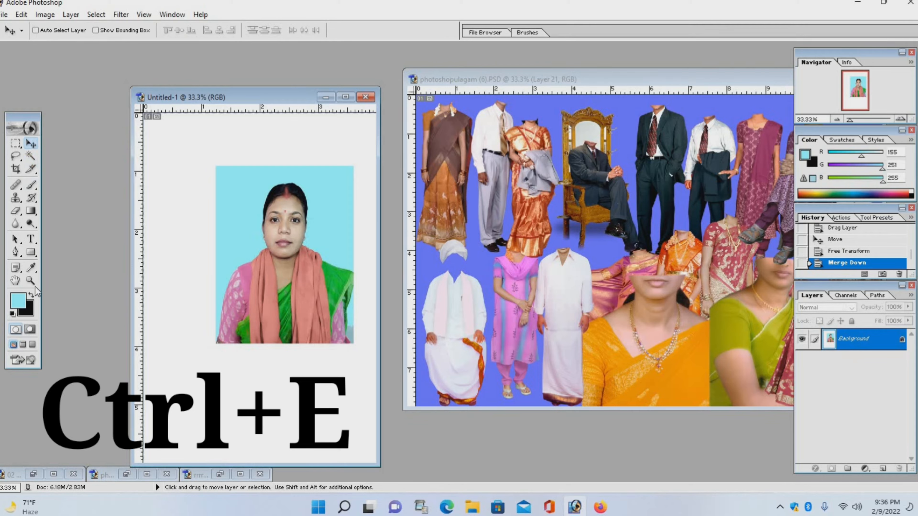
# - Select the white area around the portrait with the Magic Wand, fill it with light cyan background color 9CFBFF, and deselect
pyautogui.press('x')
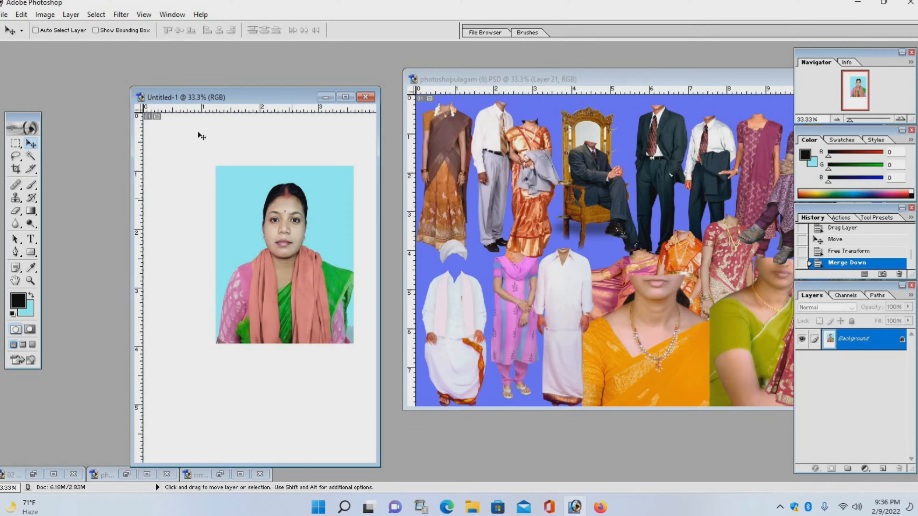
pyautogui.click(30, 156)
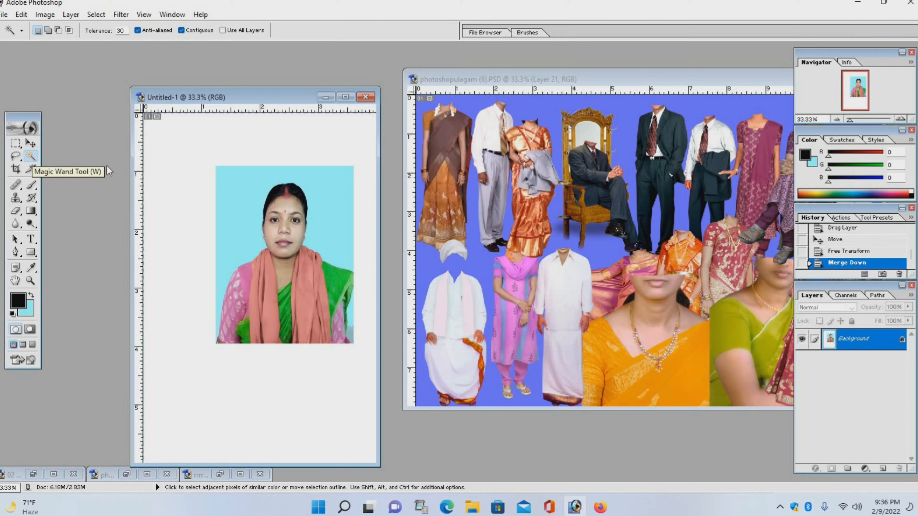
pyautogui.click(190, 162)
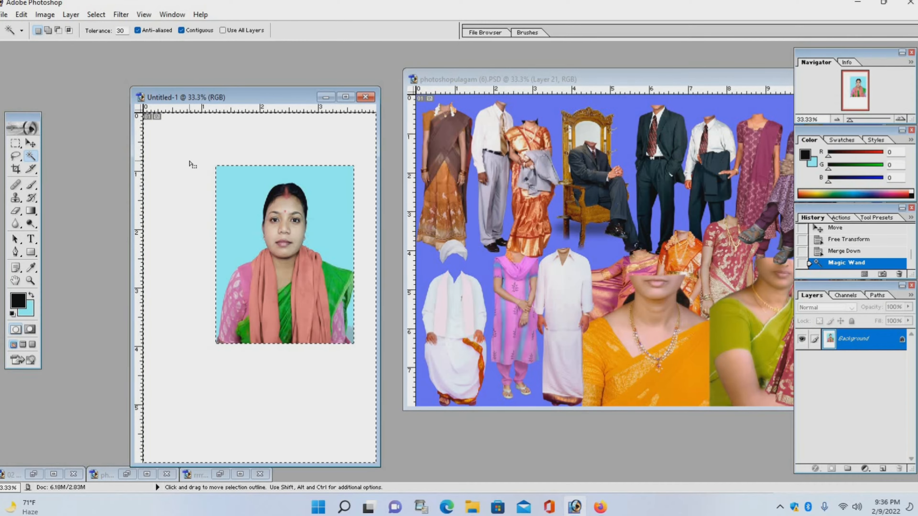
pyautogui.click(26, 309)
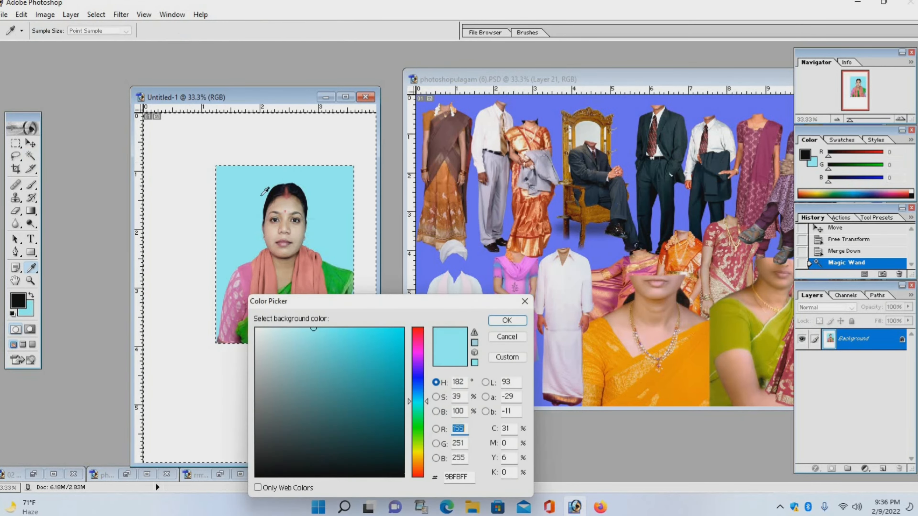
pyautogui.click(508, 321)
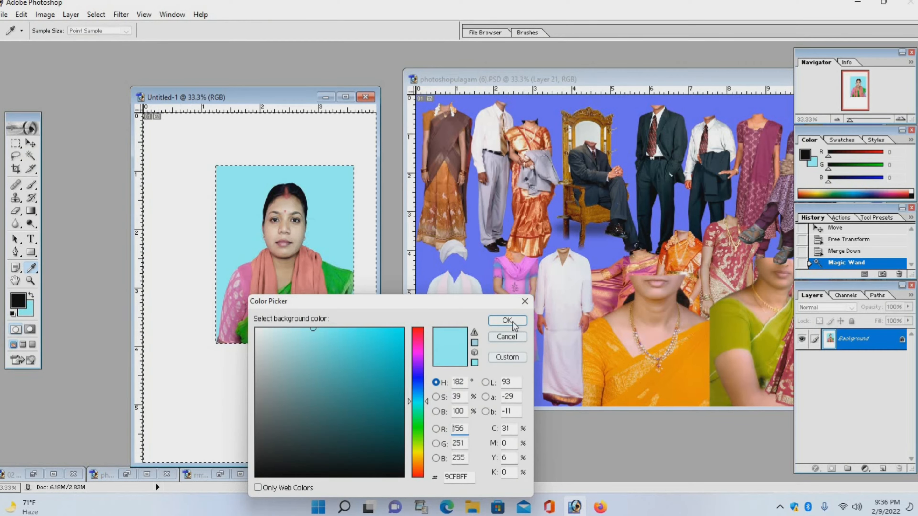
pyautogui.press('Delete')
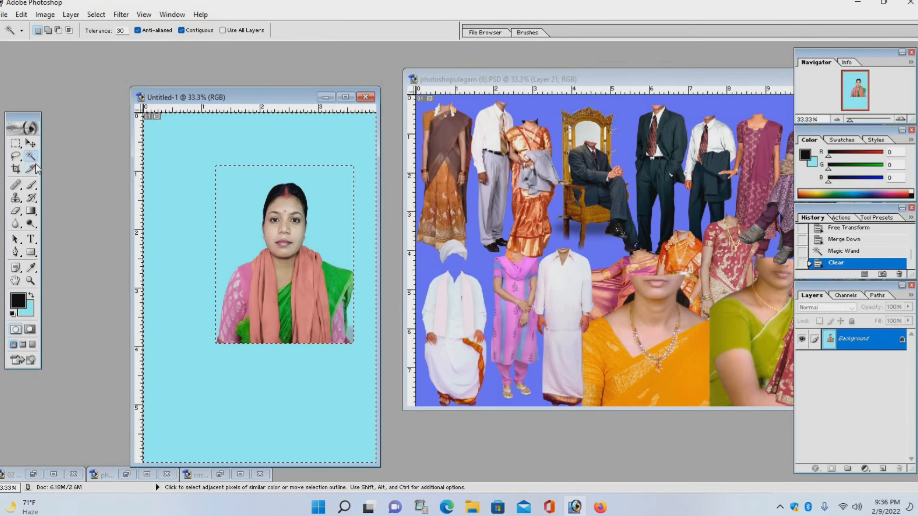
pyautogui.click(31, 168)
pyautogui.click(31, 156)
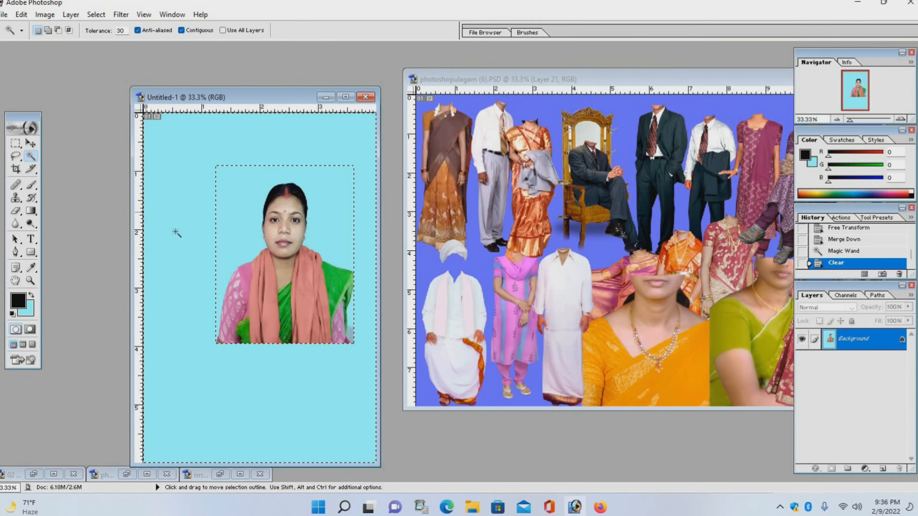
pyautogui.hotkey('ctrl', 'd')
# - Copy the orange saree on Layer 20 of photoshopulagam (6).PSD into the portrait document, over the woman's body
pyautogui.click(31, 144)
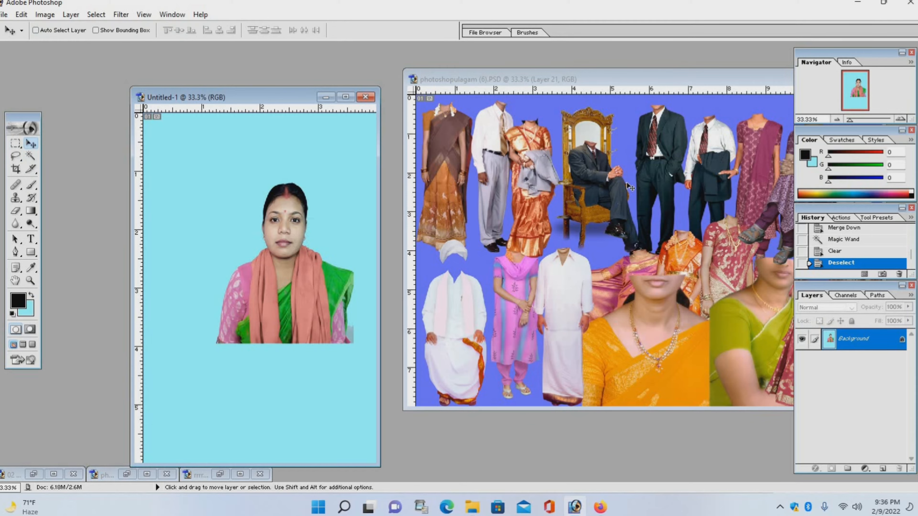
pyautogui.click(630, 188)
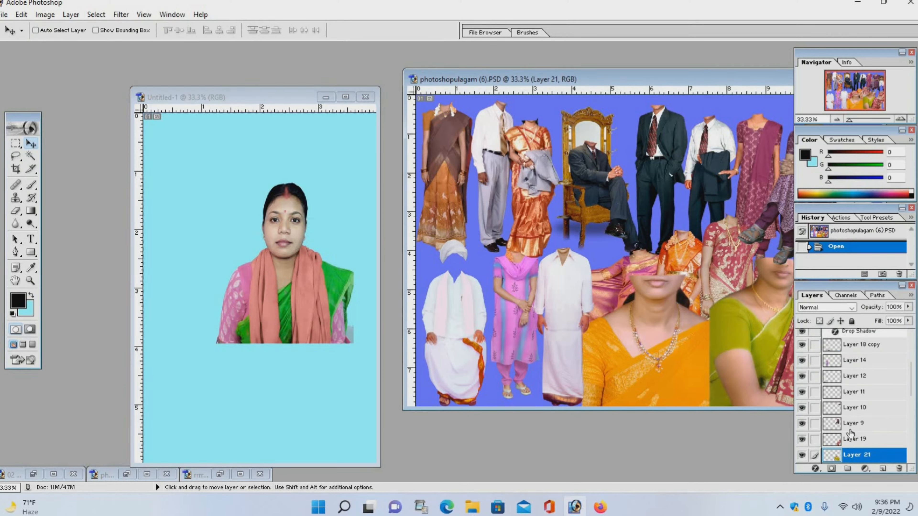
pyautogui.scroll(-3, 851, 433)
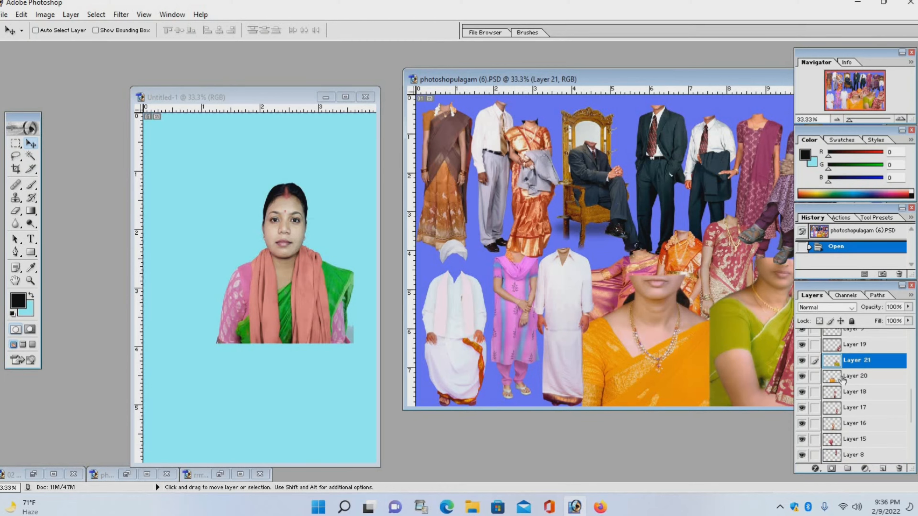
pyautogui.click(841, 384)
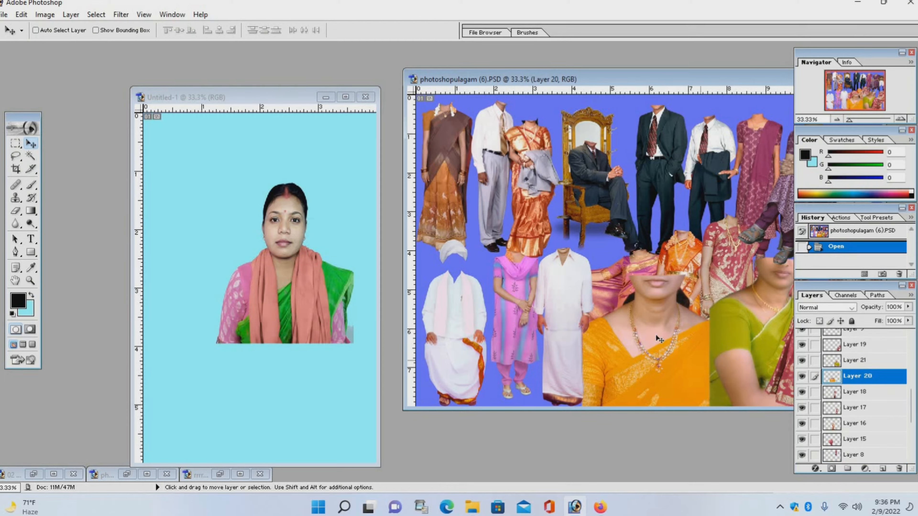
pyautogui.moveTo(419, 305); pyautogui.dragTo(296, 326)
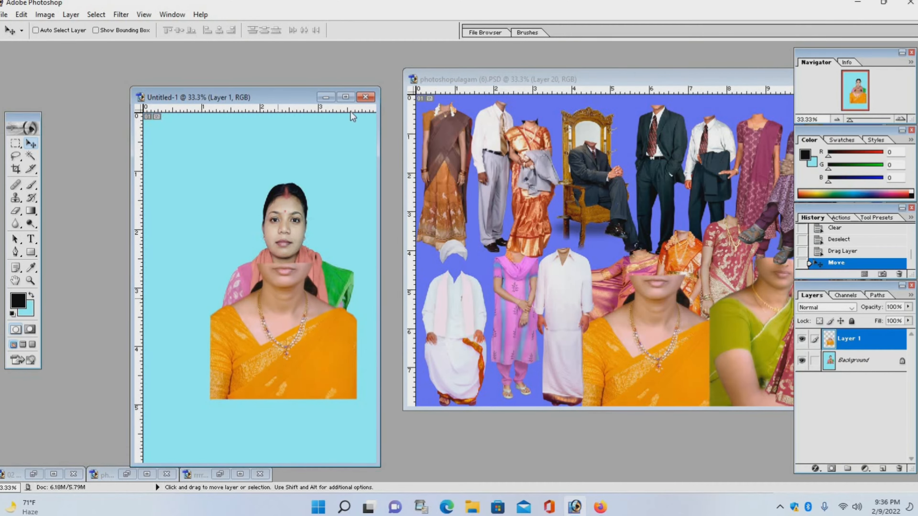
# - Free Transform the orange saree layer to about 71.8% width and 80.1% height, aligning its chin and neck with the woman's face
pyautogui.click(345, 97)
pyautogui.scroll(5, 534, 342)
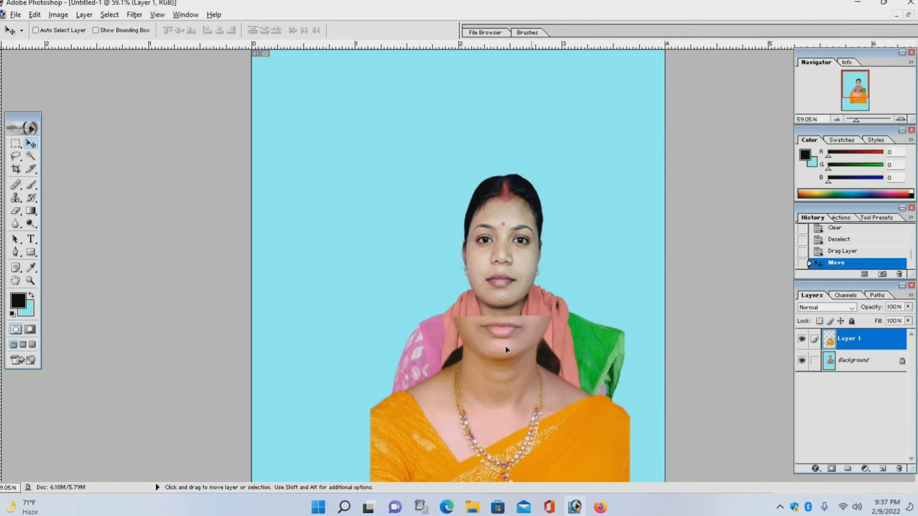
pyautogui.moveTo(505, 345); pyautogui.dragTo(510, 254)
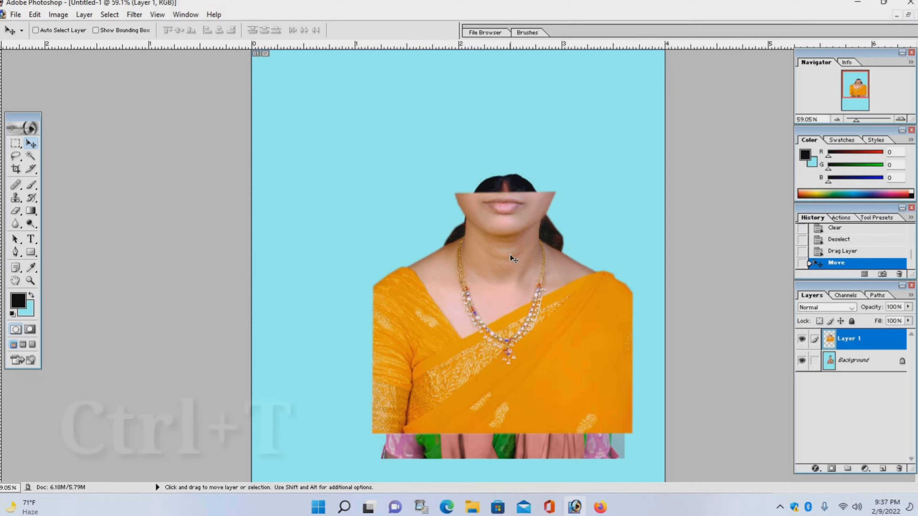
pyautogui.hotkey('ctrl', 't')
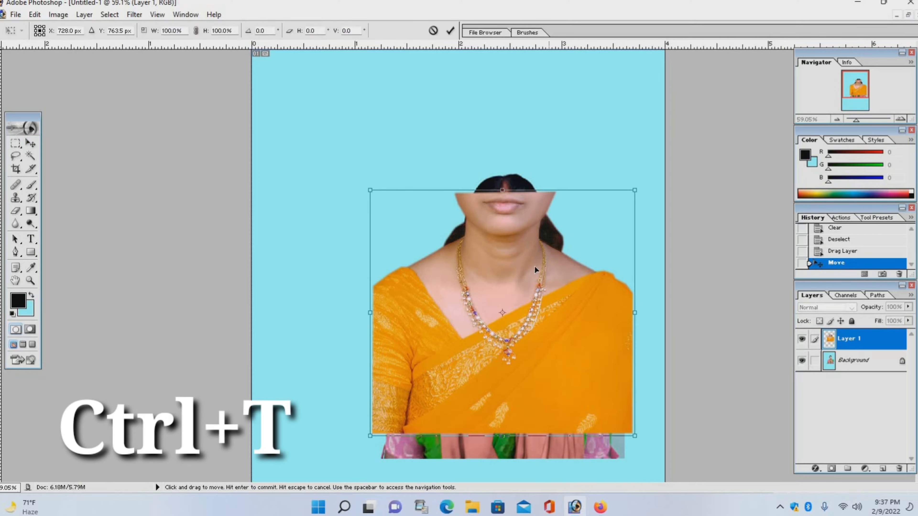
pyautogui.moveTo(533, 250); pyautogui.dragTo(534, 288)
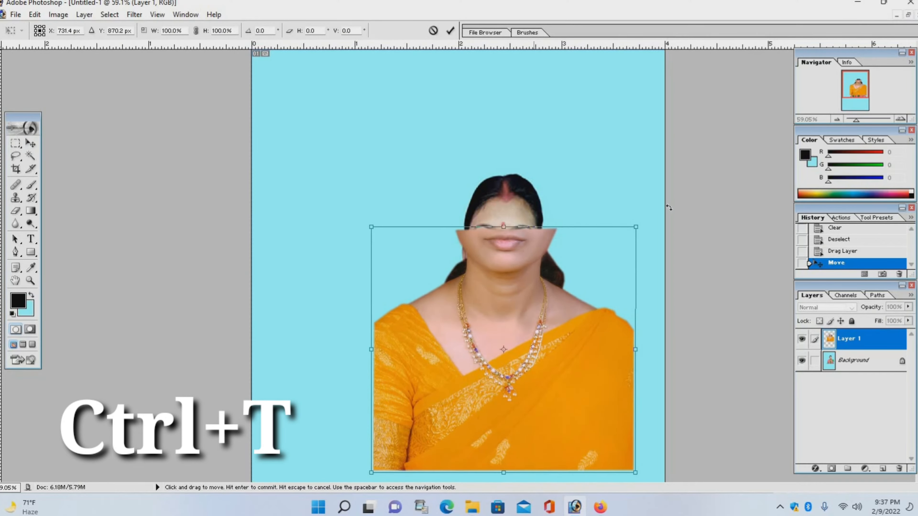
pyautogui.moveTo(637, 226); pyautogui.dragTo(584, 281)
pyautogui.moveTo(470, 350); pyautogui.dragTo(493, 338)
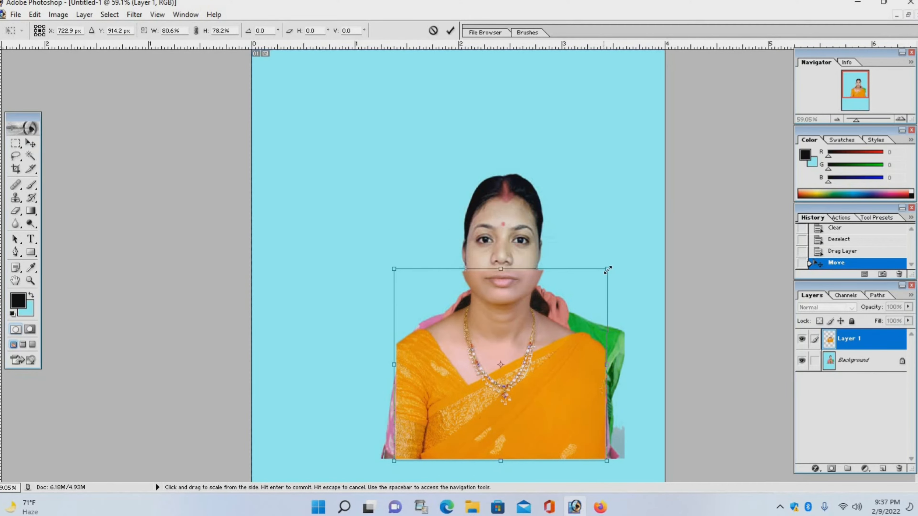
pyautogui.moveTo(602, 265); pyautogui.dragTo(589, 263)
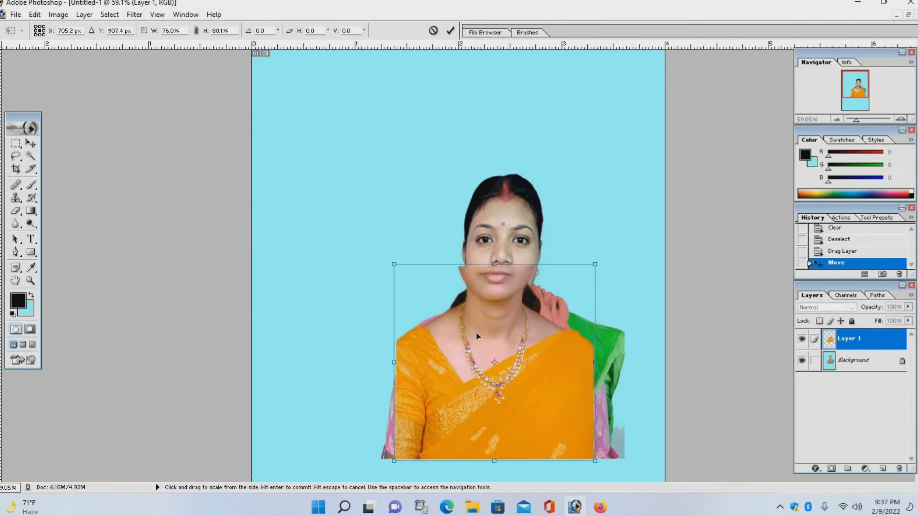
pyautogui.moveTo(393, 385); pyautogui.dragTo(403, 385)
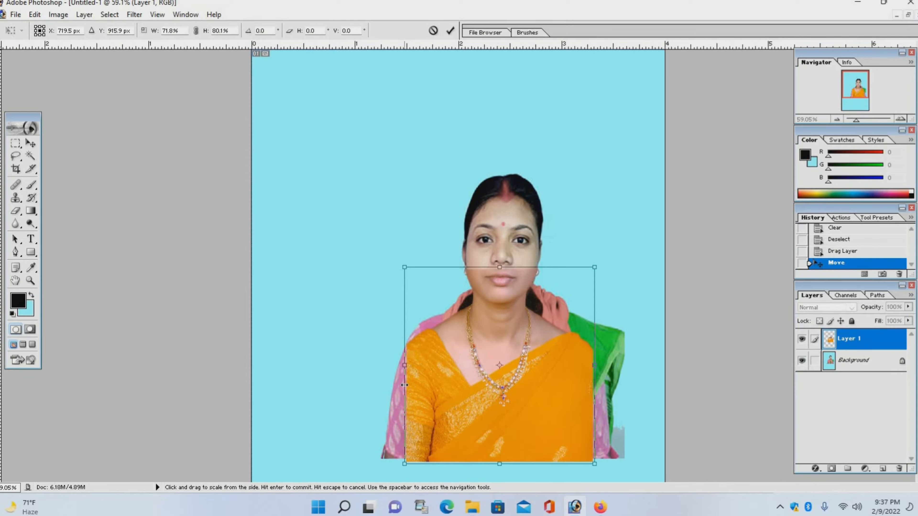
pyautogui.press('Return')
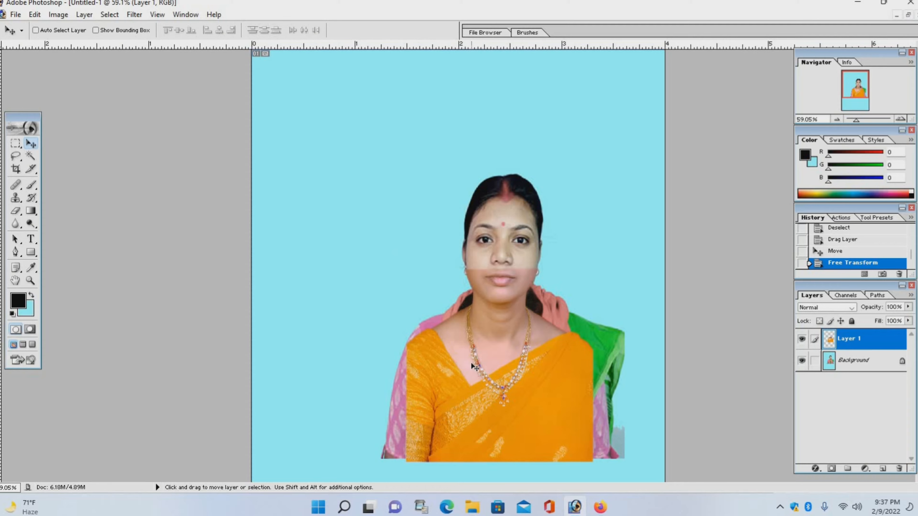
# - Brighten the saree layer with an RGB Curves point at input 108, output 141, to match the woman's face
pyautogui.hotkey('ctrl', 'm')
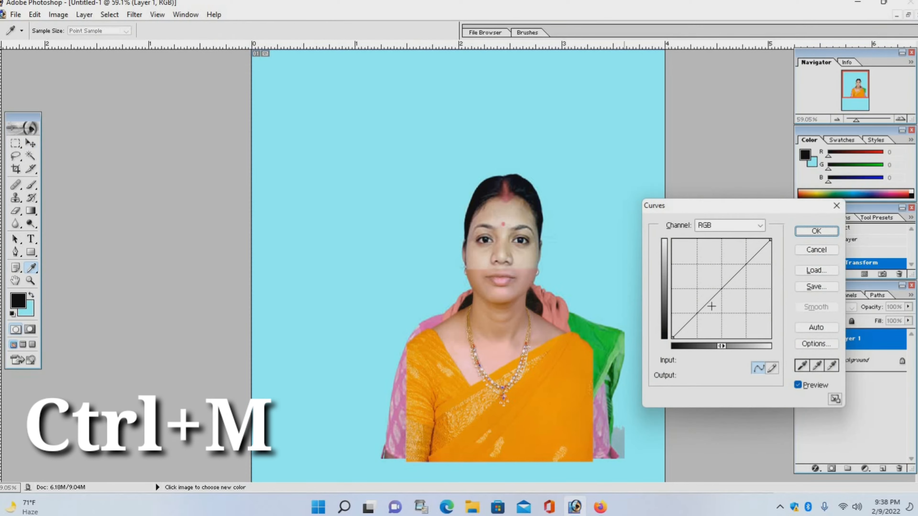
pyautogui.moveTo(718, 290); pyautogui.dragTo(710, 286)
pyautogui.moveTo(711, 287); pyautogui.dragTo(714, 284)
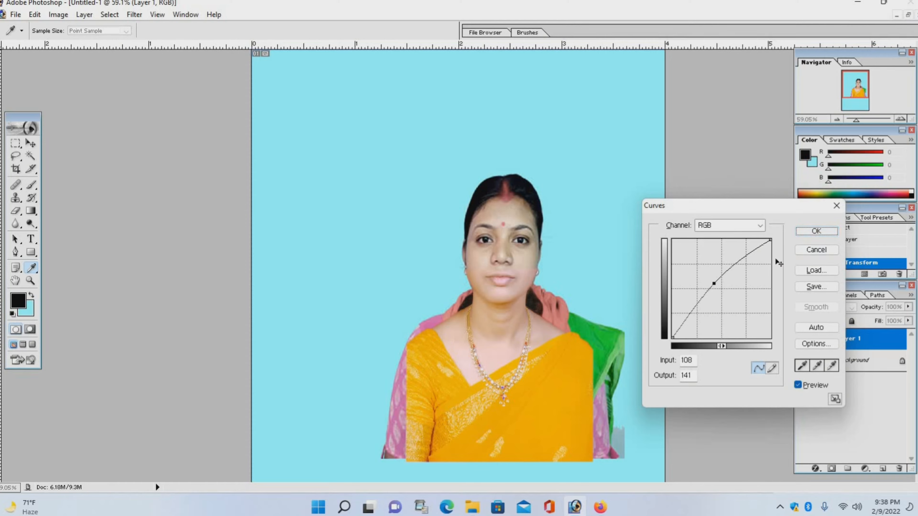
pyautogui.click(816, 232)
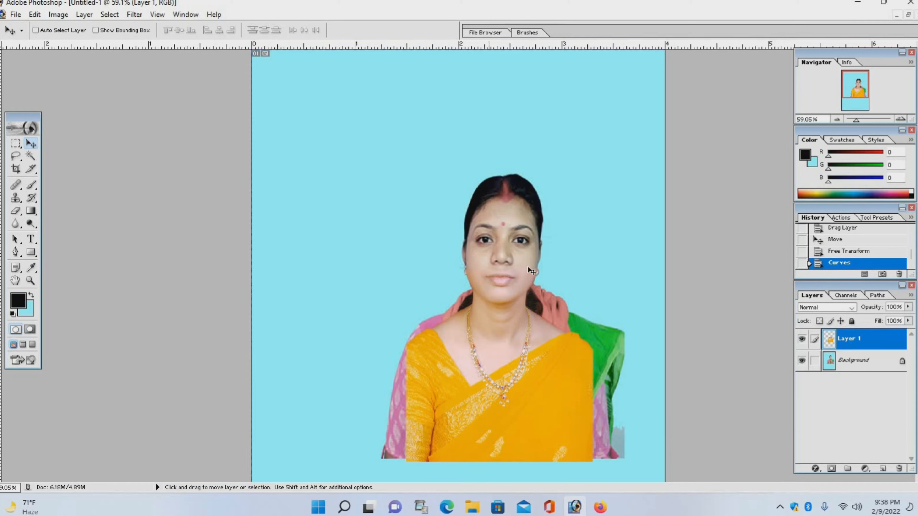
# - Erase the saree template's overlapping lower-face area with a soft 42 px Eraser so the woman's own mouth and cheeks show
pyautogui.click(15, 223)
pyautogui.click(16, 211)
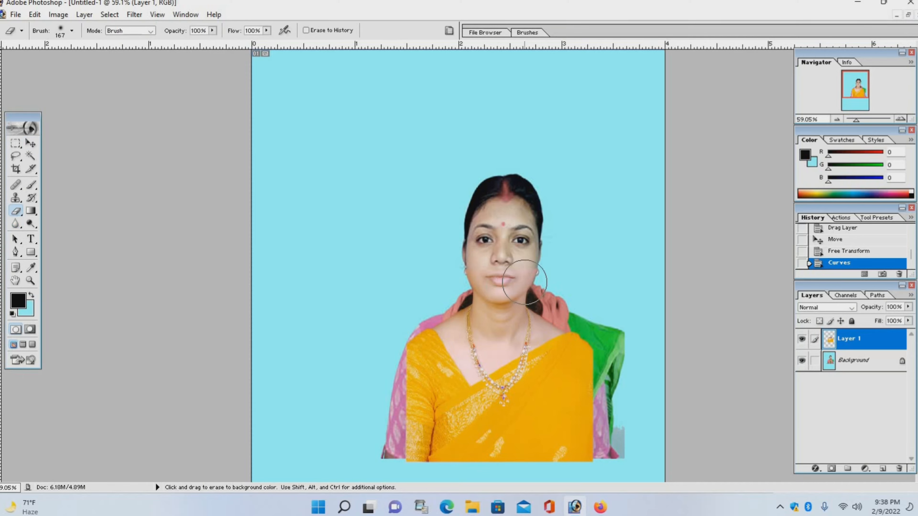
pyautogui.rightClick(515, 273)
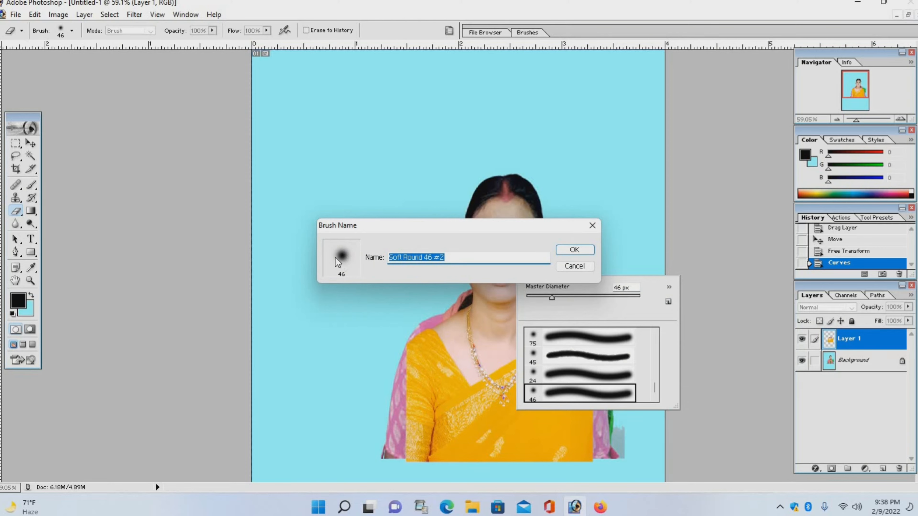
pyautogui.click(592, 228)
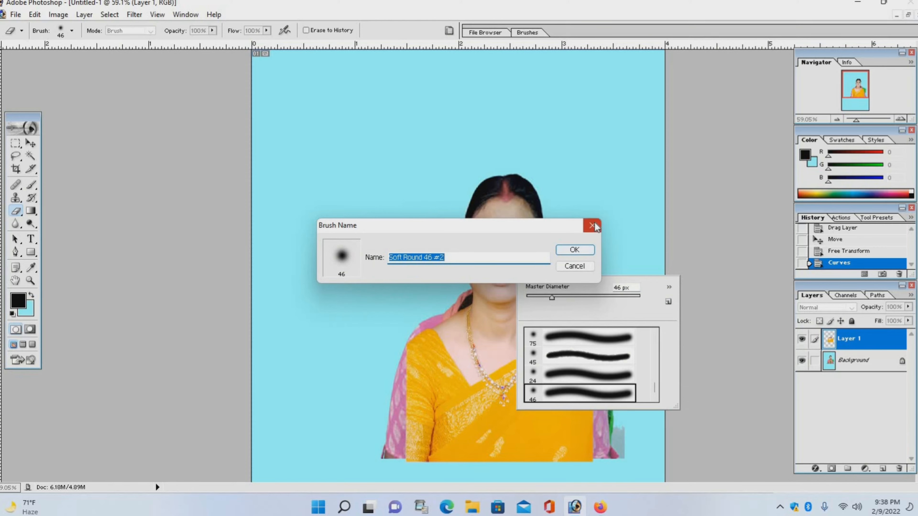
pyautogui.click(72, 32)
pyautogui.click(72, 31)
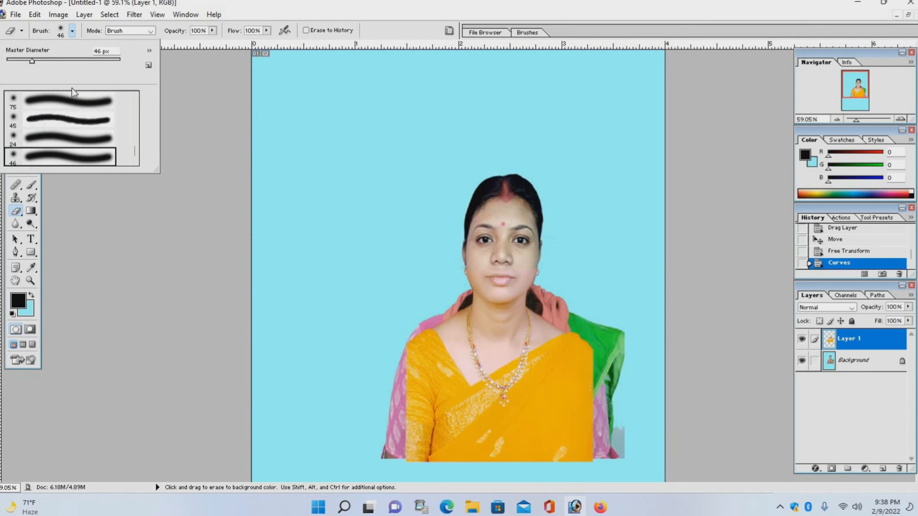
pyautogui.scroll(1, 72, 122)
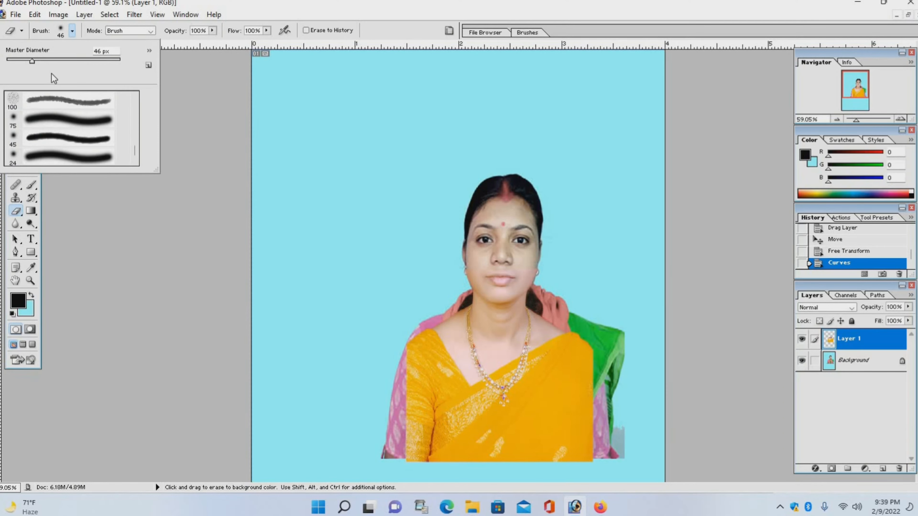
pyautogui.click(43, 117)
pyautogui.moveTo(38, 63); pyautogui.dragTo(30, 61)
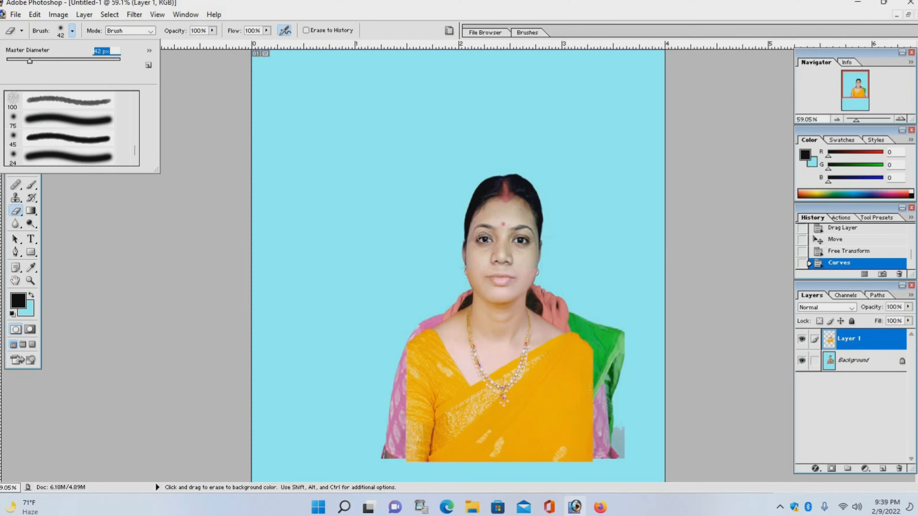
pyautogui.click(484, 261)
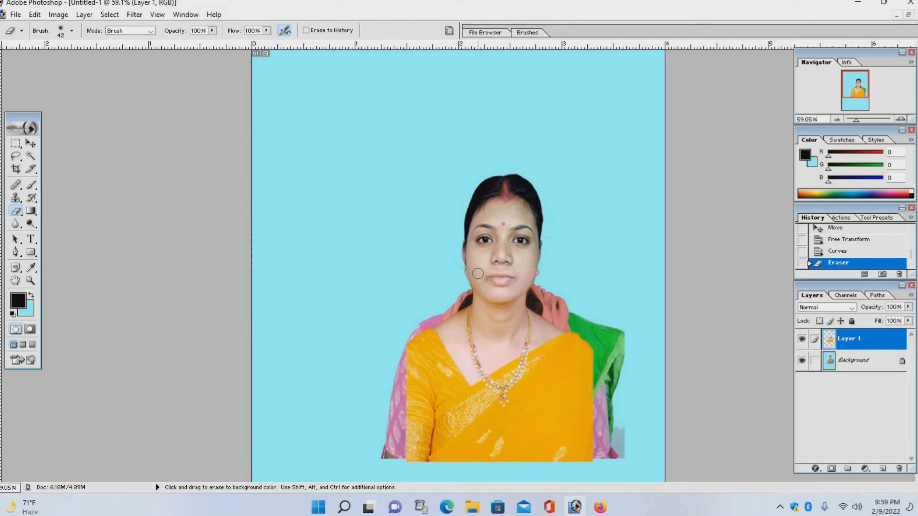
pyautogui.moveTo(478, 274)
pyautogui.mouseDown()
pyautogui.moveTo(529, 268)
pyautogui.moveTo(486, 289)
pyautogui.mouseUp()
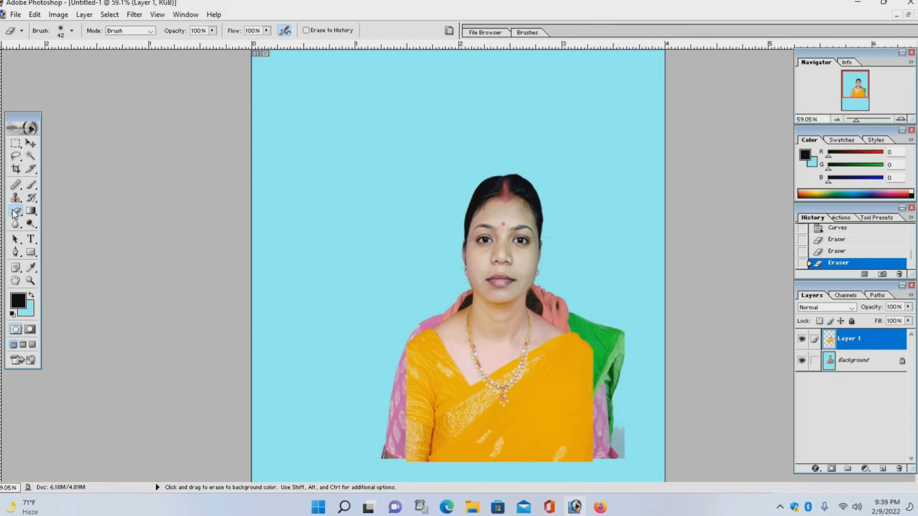
# - Erase the old pink and green clothing around the saree on the Background layer, enlarging the Eraser brush from 42 to 141 px
pyautogui.click(856, 362)
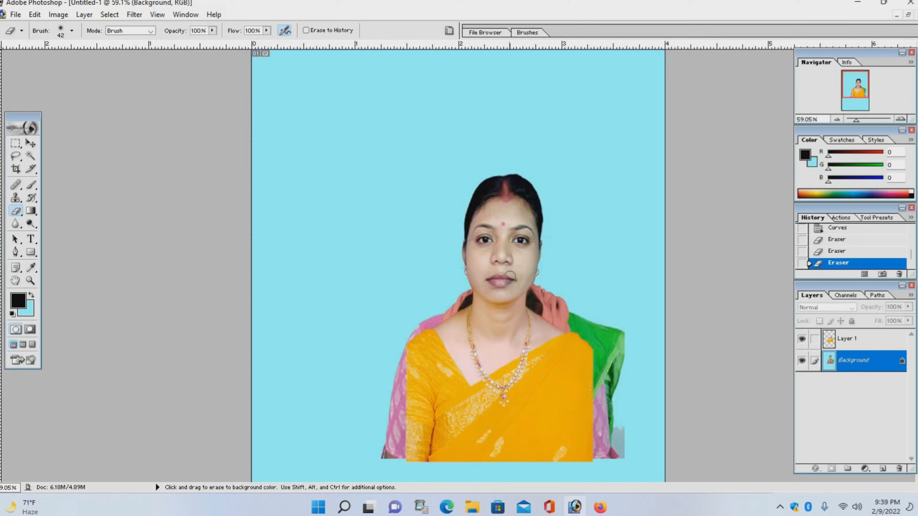
pyautogui.moveTo(538, 286)
pyautogui.mouseDown()
pyautogui.moveTo(553, 345)
pyautogui.moveTo(575, 334)
pyautogui.moveTo(577, 320)
pyautogui.moveTo(564, 325)
pyautogui.moveTo(580, 354)
pyautogui.moveTo(601, 330)
pyautogui.mouseUp()
pyautogui.rightClick(600, 330)
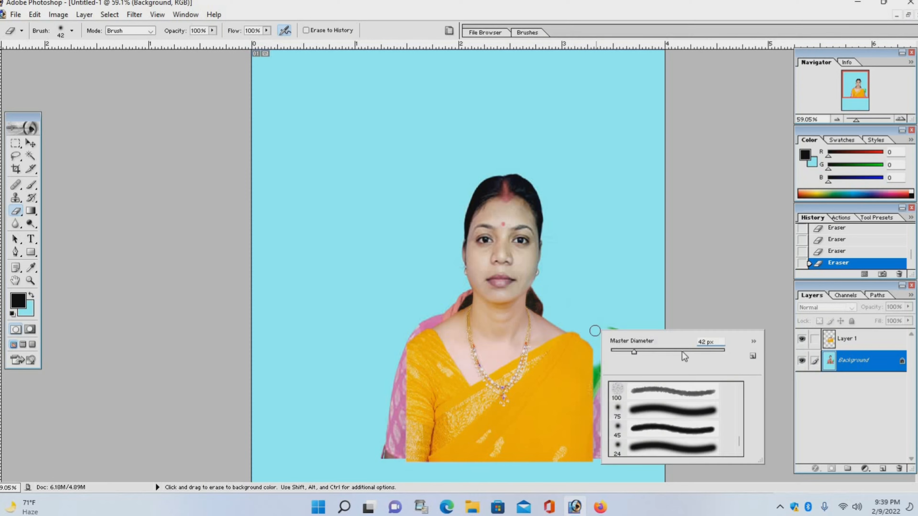
pyautogui.moveTo(667, 352); pyautogui.dragTo(680, 352)
pyautogui.press('Return')
pyautogui.moveTo(615, 322)
pyautogui.mouseDown()
pyautogui.moveTo(605, 332)
pyautogui.moveTo(614, 435)
pyautogui.moveTo(602, 389)
pyautogui.mouseUp()
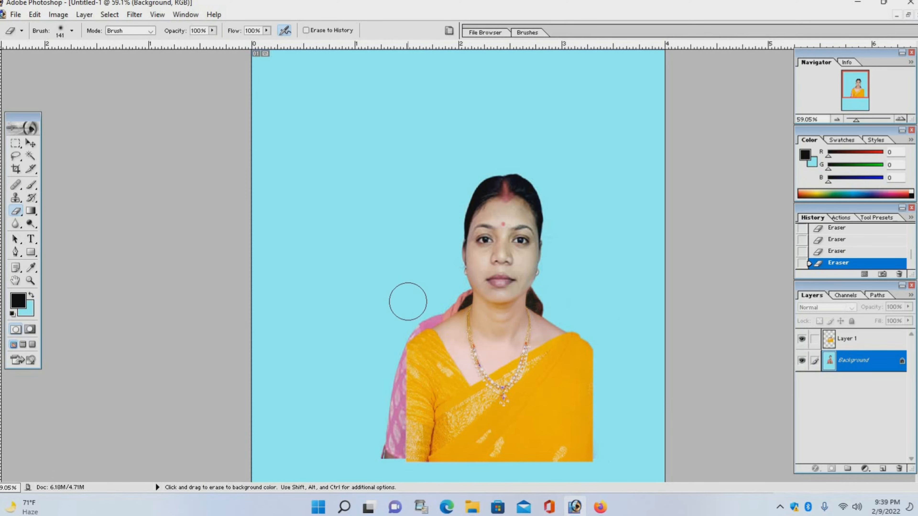
pyautogui.moveTo(453, 294)
pyautogui.mouseDown()
pyautogui.moveTo(418, 333)
pyautogui.moveTo(405, 460)
pyautogui.moveTo(398, 420)
pyautogui.moveTo(400, 441)
pyautogui.mouseUp()
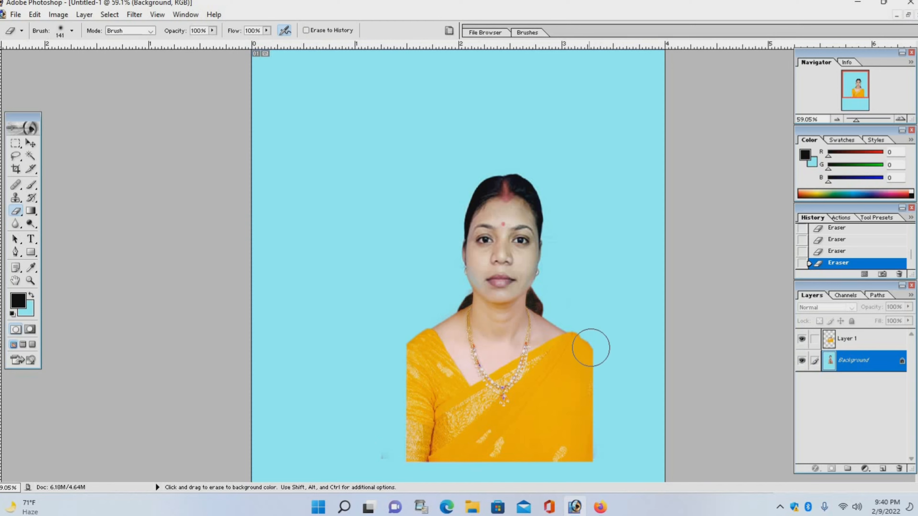
pyautogui.moveTo(593, 345); pyautogui.dragTo(593, 446)
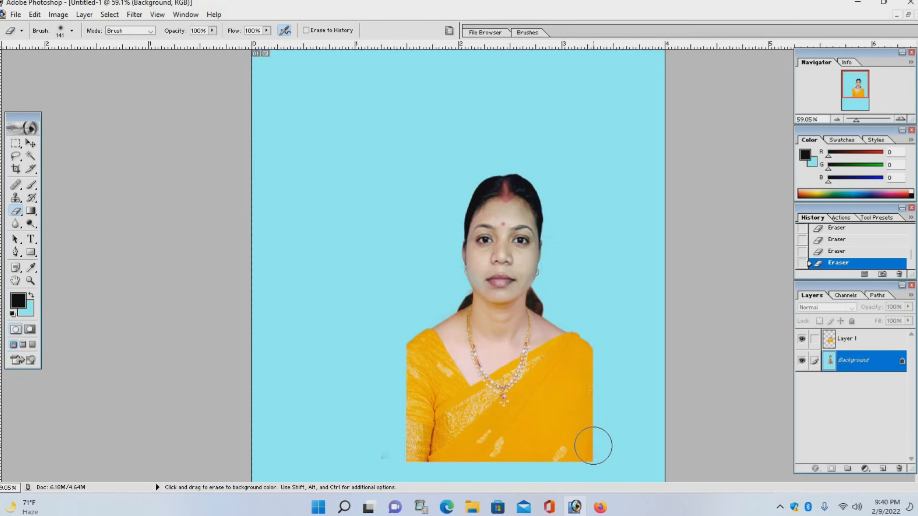
# - Crop the portrait around the head and upper body to 1.1 by 1.6 inches at 300 pixels/inch
pyautogui.click(16, 169)
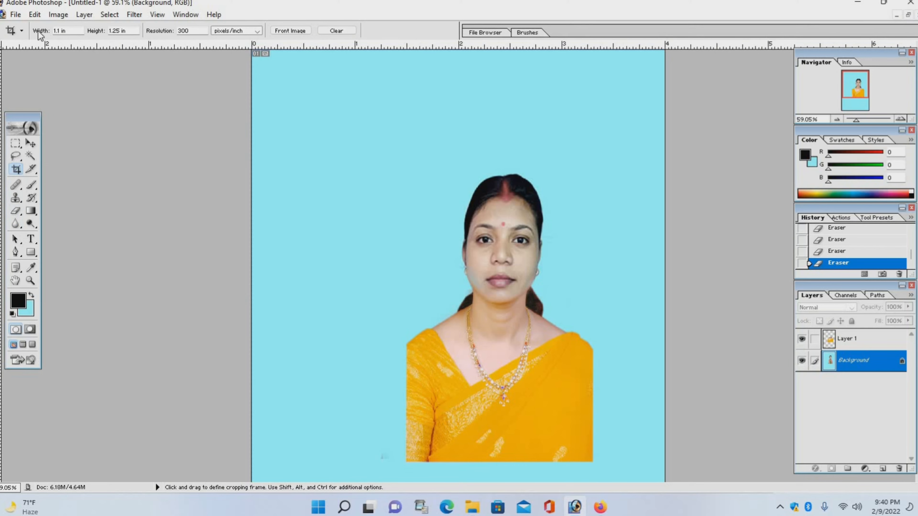
pyautogui.click(118, 29)
pyautogui.moveTo(120, 31); pyautogui.dragTo(114, 31)
pyautogui.write('6')
pyautogui.moveTo(413, 161); pyautogui.dragTo(589, 430)
pyautogui.press('Return')
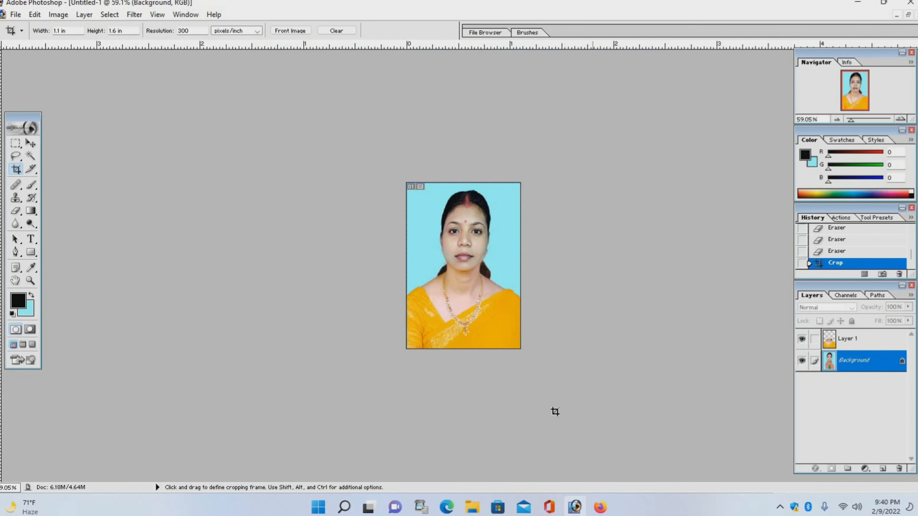
# - Apply midtone Color Balance levels of -2, +8, -7 to Layer 1 and merge it down into the background
pyautogui.scroll(4, 487, 369)
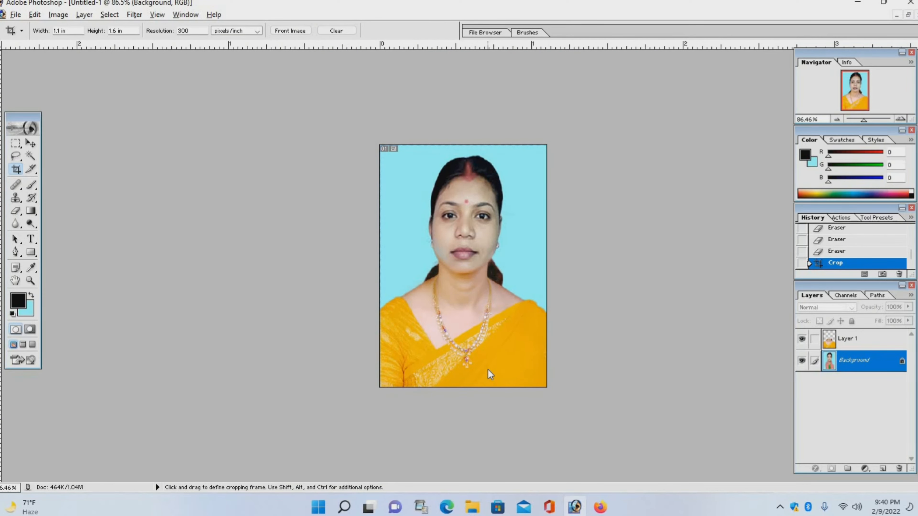
pyautogui.click(853, 339)
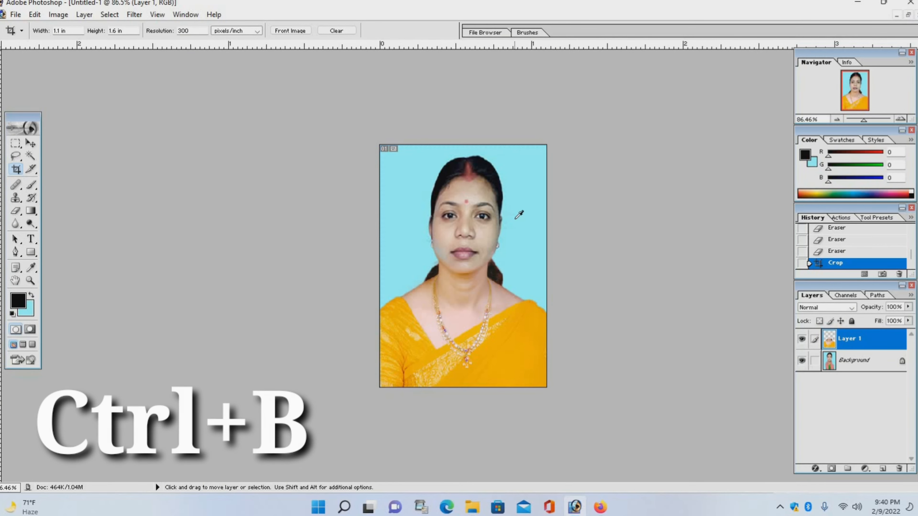
pyautogui.hotkey('ctrl', 'b')
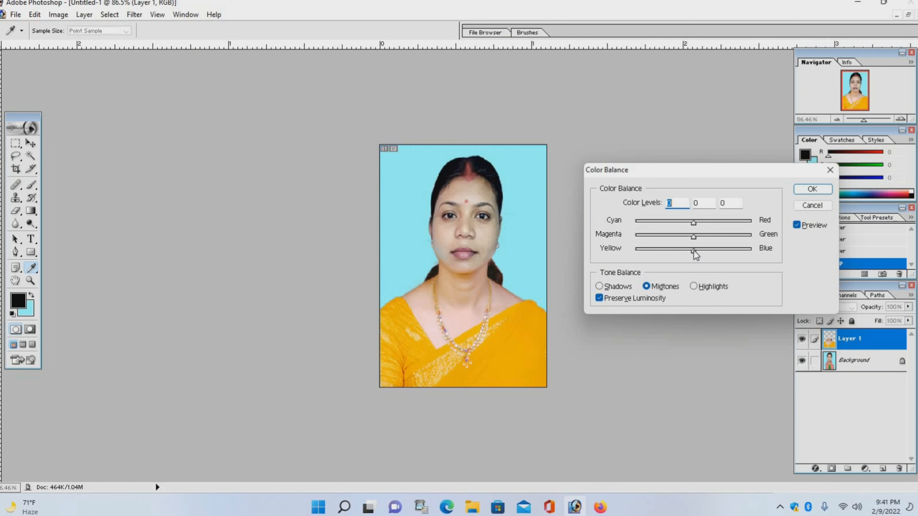
pyautogui.moveTo(694, 250); pyautogui.dragTo(692, 222)
pyautogui.click(695, 236)
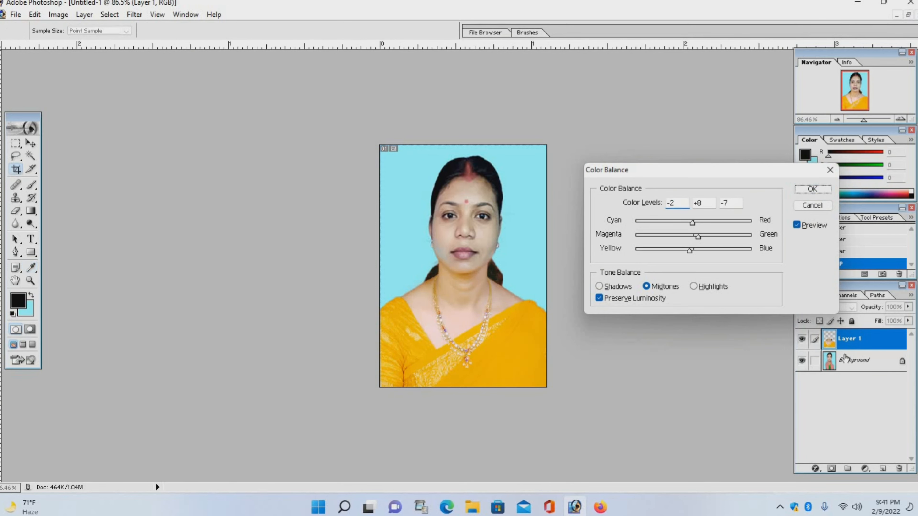
pyautogui.press('Return')
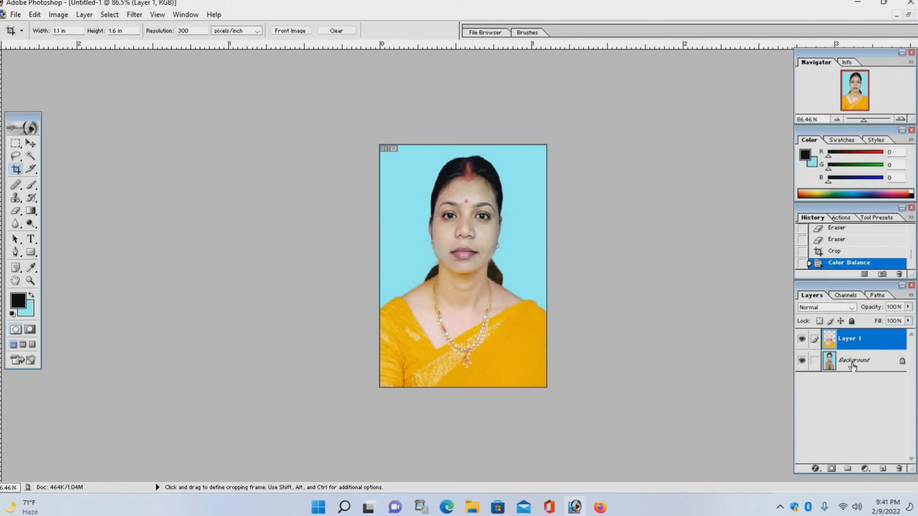
pyautogui.hotkey('ctrl', 'e')
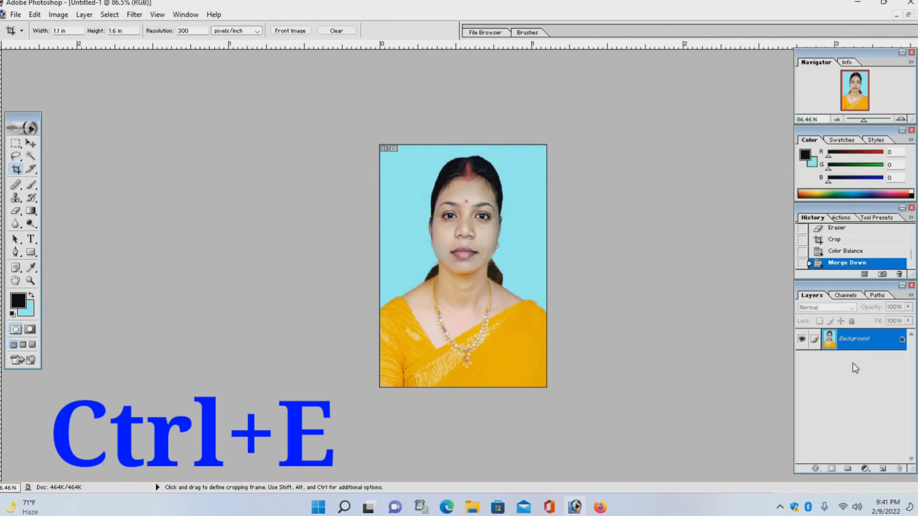